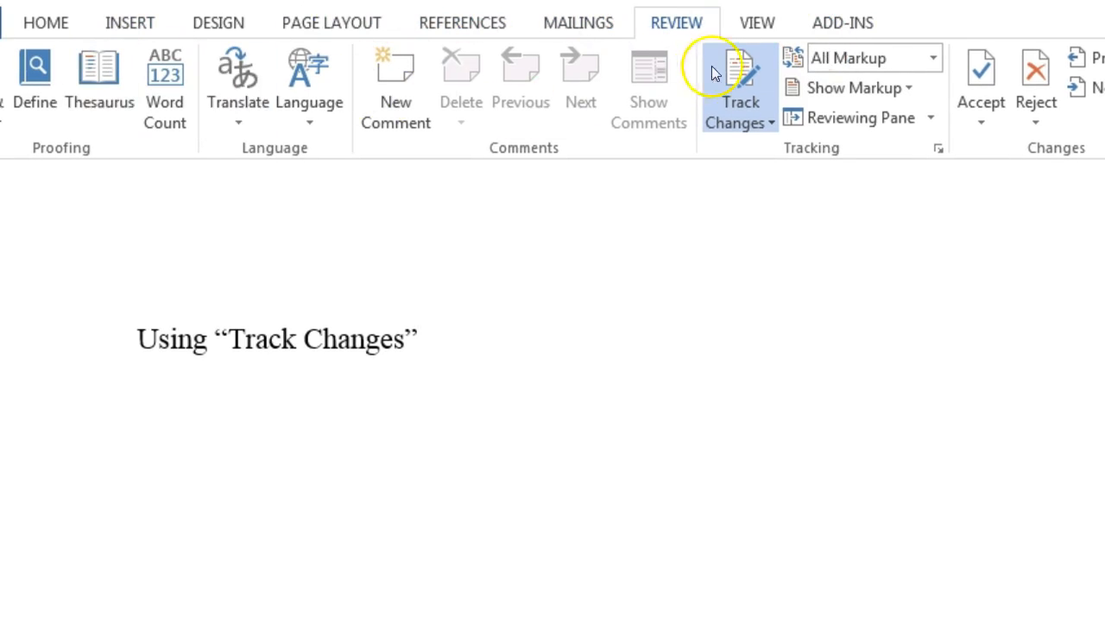
Step: Search Word Help for "track changes", close the help window, and bring the document back into view
{"action": "left_click", "coordinate": [565, 20]}
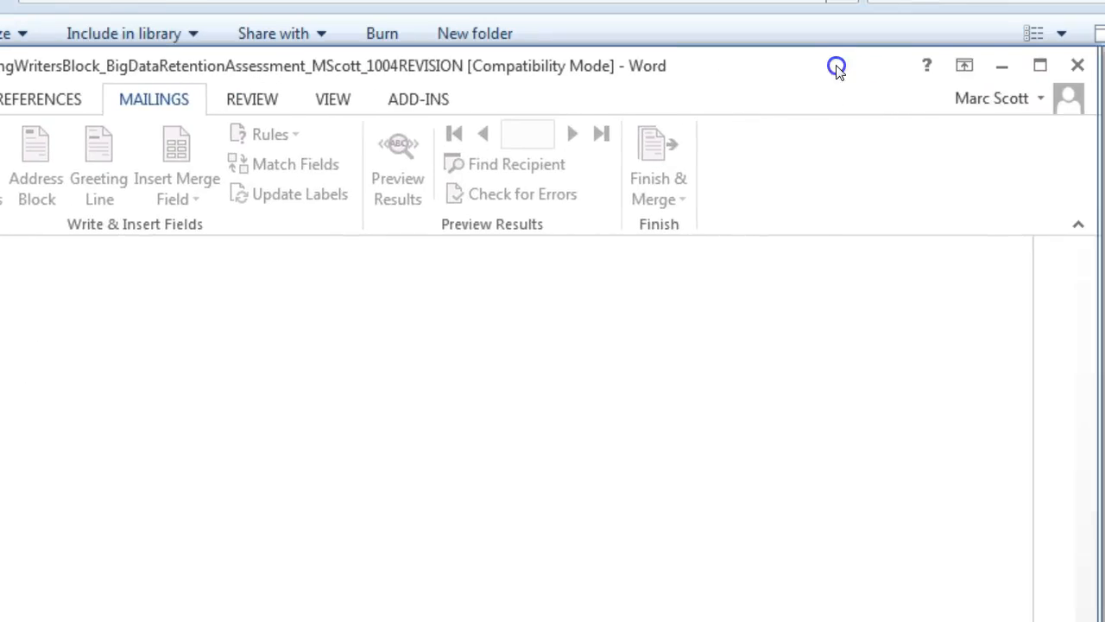
{"action": "left_click", "coordinate": [924, 69]}
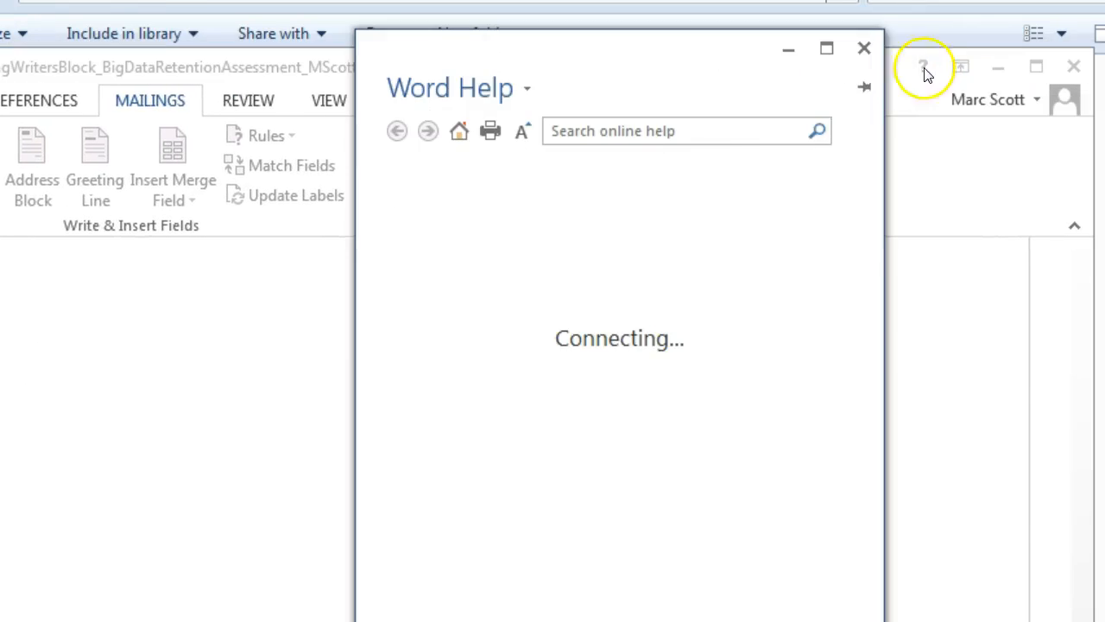
{"action": "left_click", "coordinate": [701, 131]}
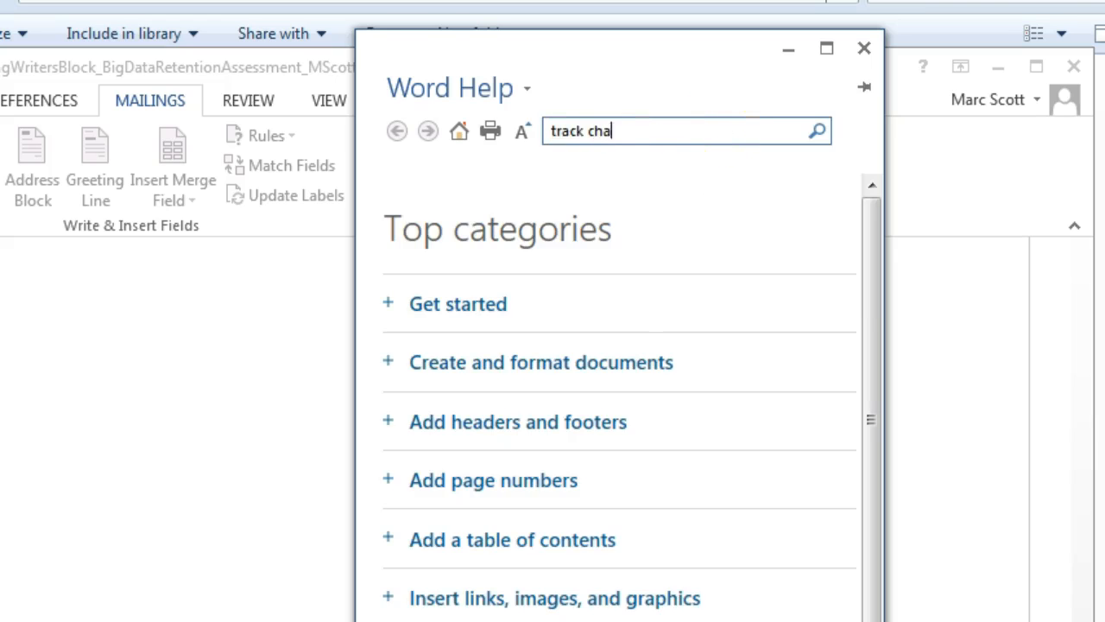
{"action": "key", "text": "Return"}
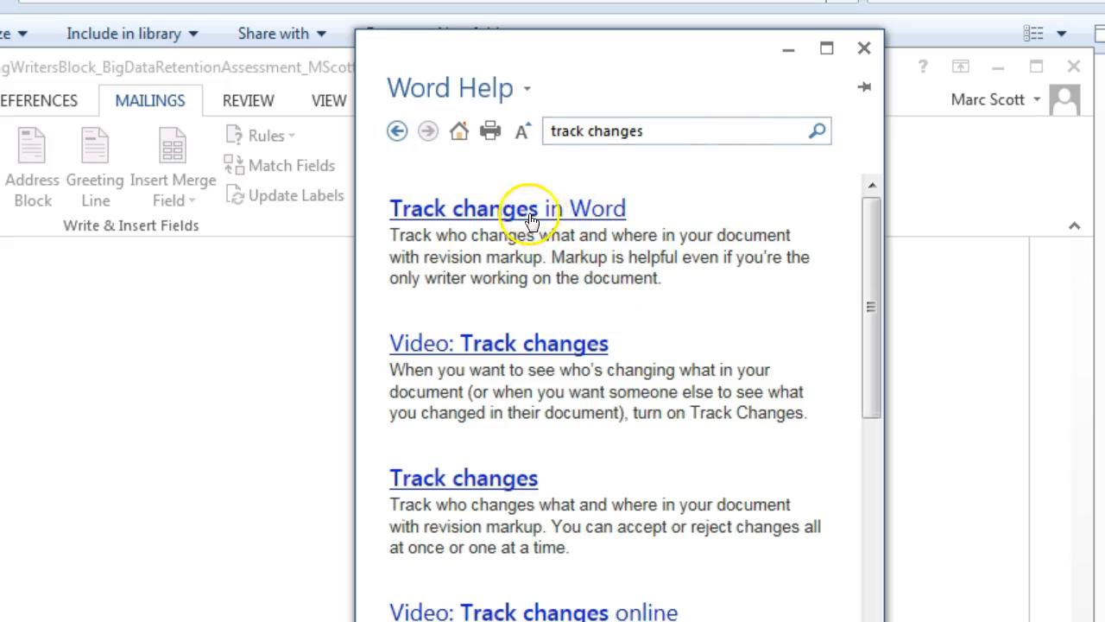
{"action": "left_click", "coordinate": [864, 51]}
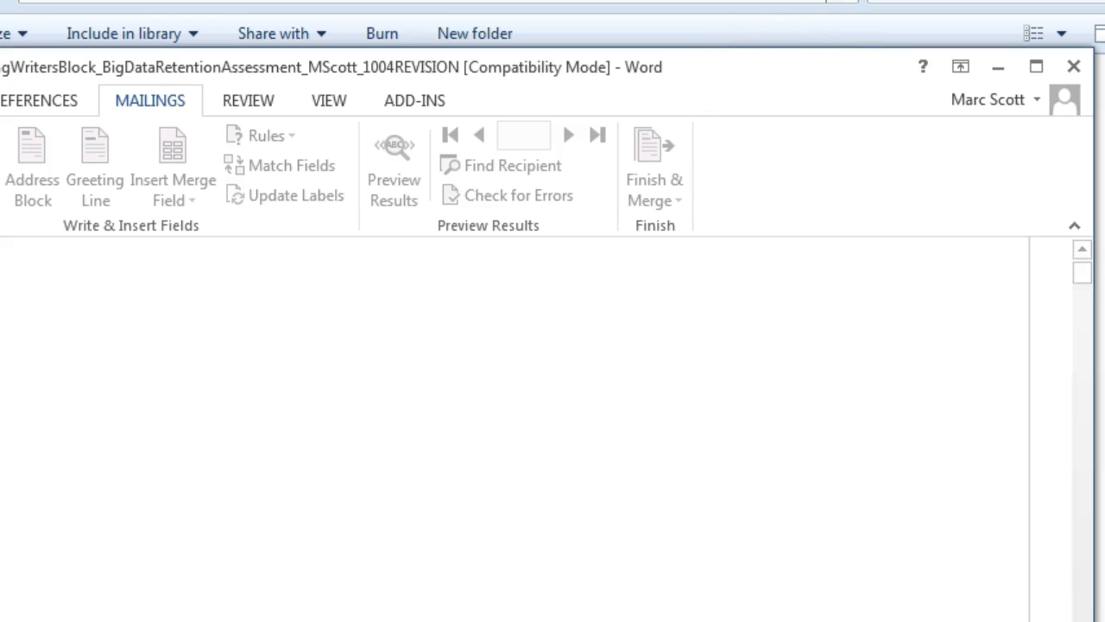
{"action": "left_click_drag", "start_coordinate": [748, 69], "coordinate": [1104, 28]}
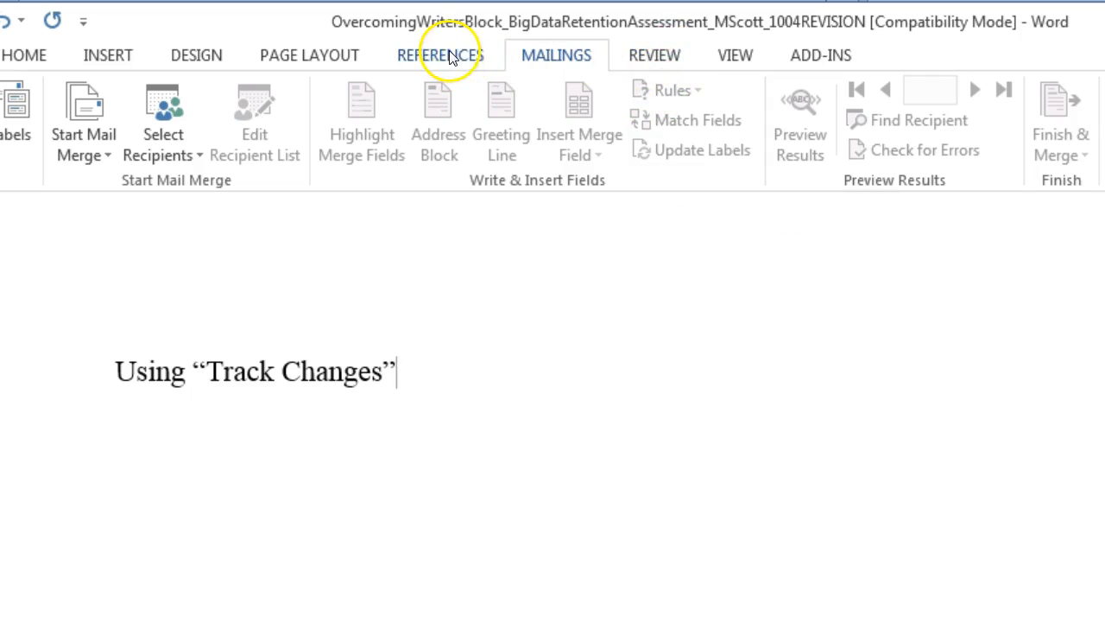
Step: Toggle Track Changes off and back on twice, ending with it turned on
{"action": "left_click", "coordinate": [673, 57]}
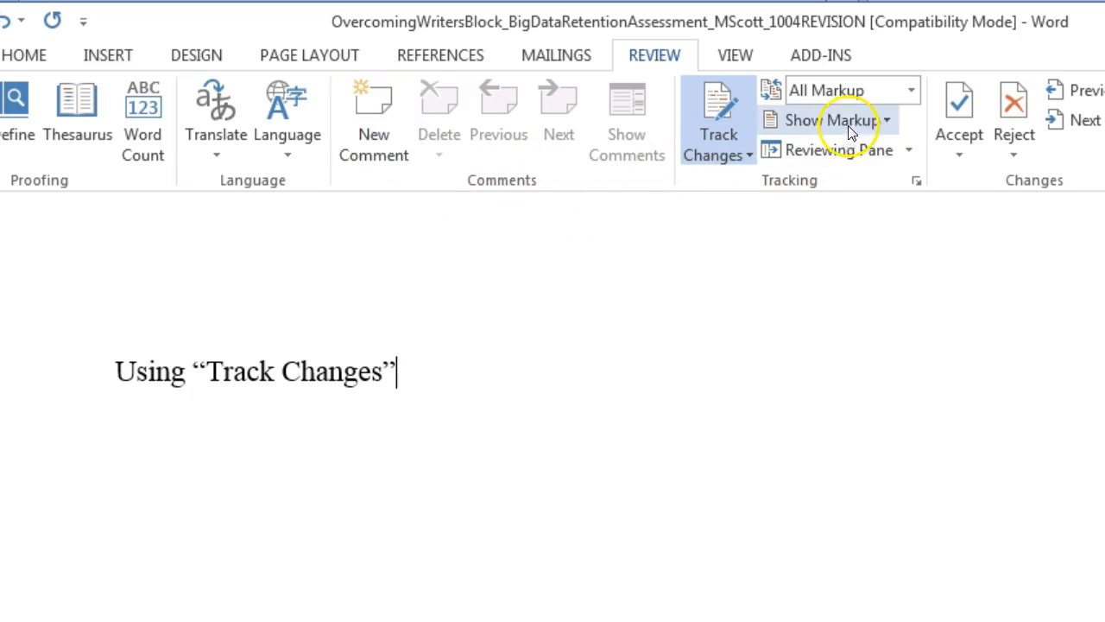
{"action": "left_click", "coordinate": [725, 140]}
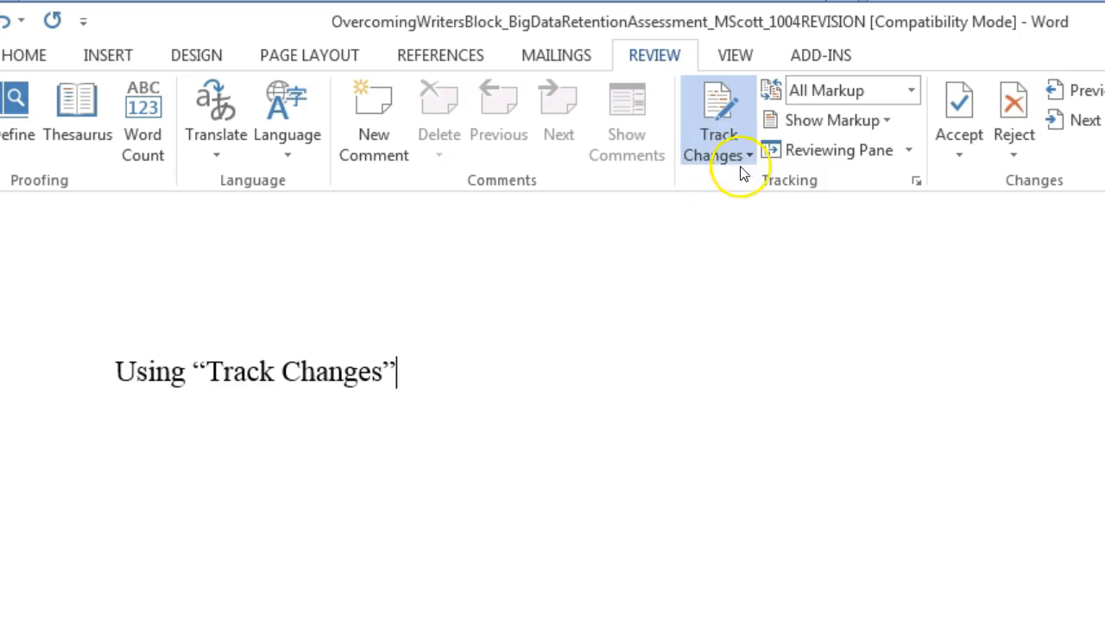
{"action": "left_click", "coordinate": [728, 155]}
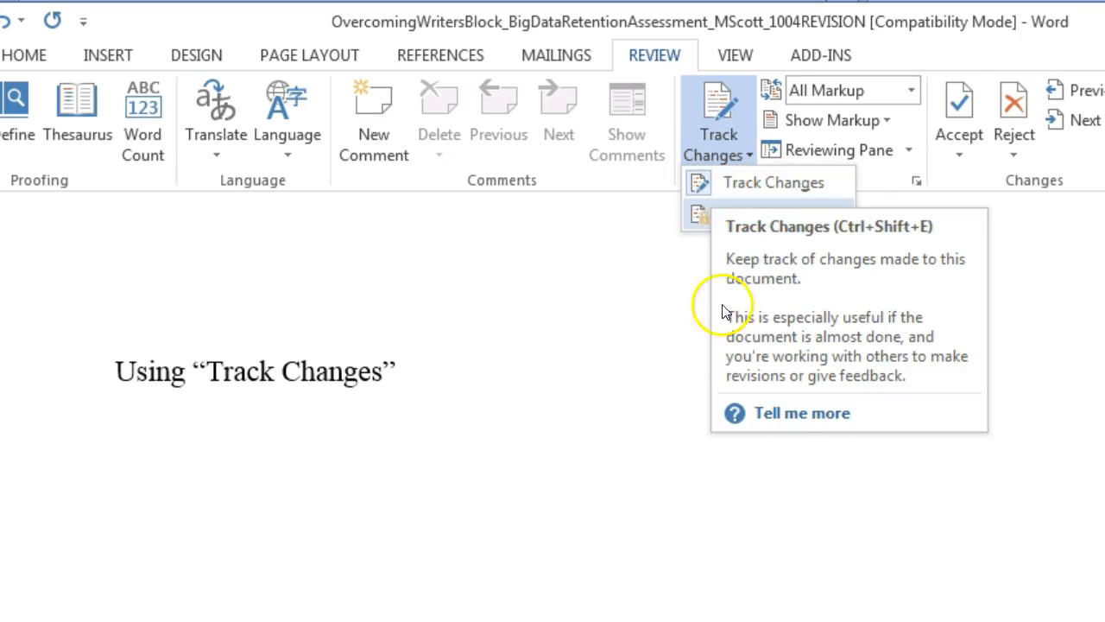
{"action": "left_click", "coordinate": [758, 184]}
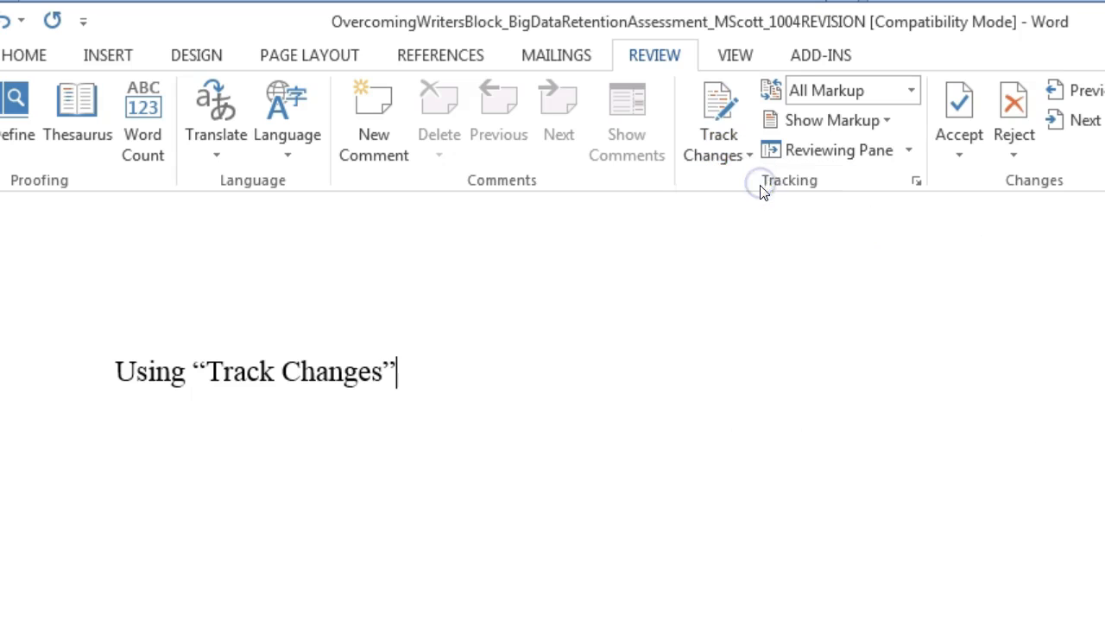
{"action": "left_click", "coordinate": [736, 157]}
{"action": "left_click", "coordinate": [764, 178]}
{"action": "left_click", "coordinate": [713, 152]}
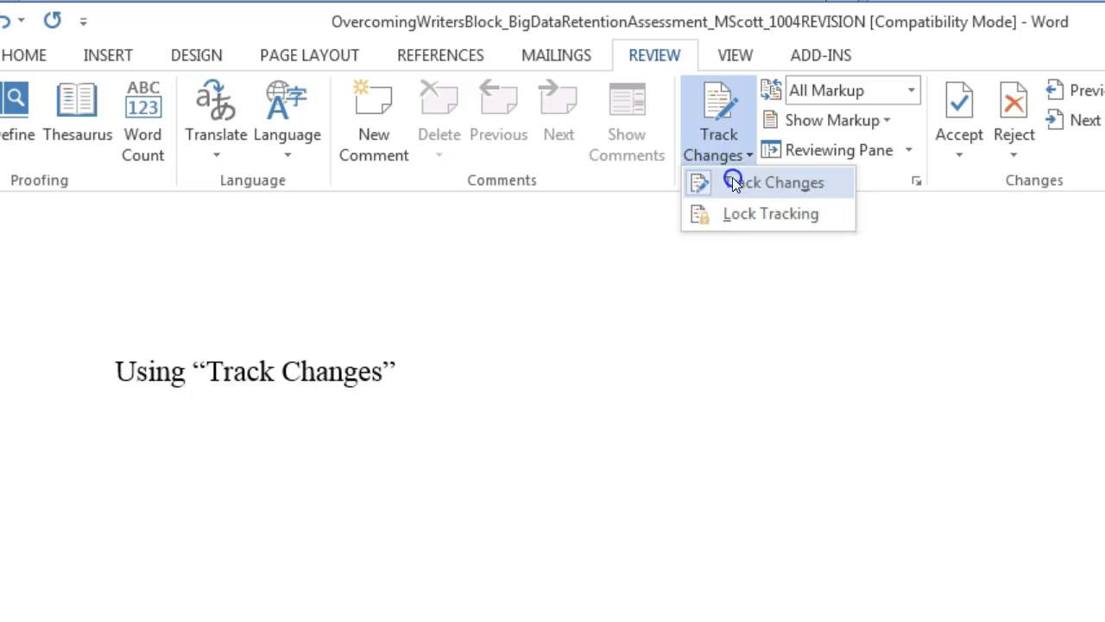
{"action": "left_click", "coordinate": [731, 179]}
{"action": "left_click", "coordinate": [724, 155]}
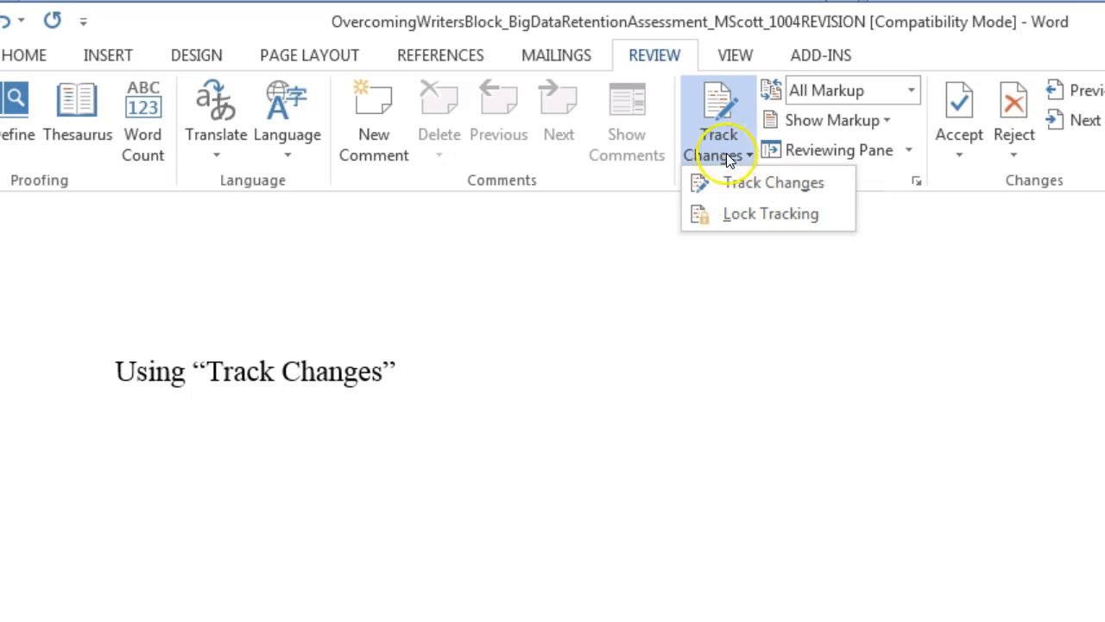
{"action": "left_click", "coordinate": [740, 180]}
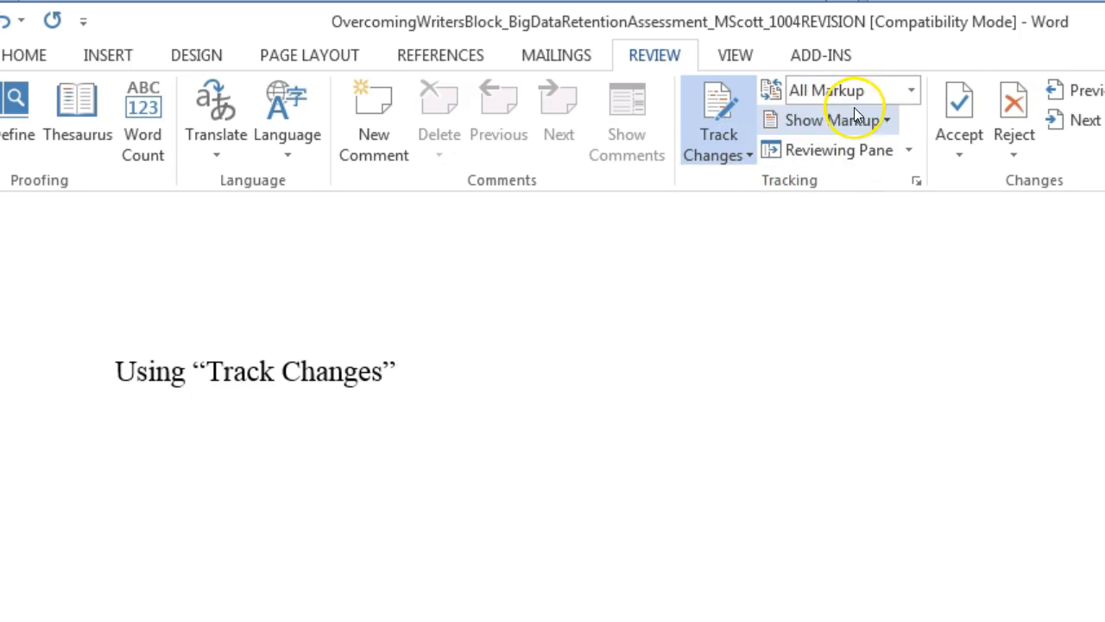
Step: Examine the tracked replacement of "A student" with "A young woman" in the essay's first sentence
{"action": "scroll", "coordinate": [727, 415], "scroll_direction": "down", "scroll_amount": 4}
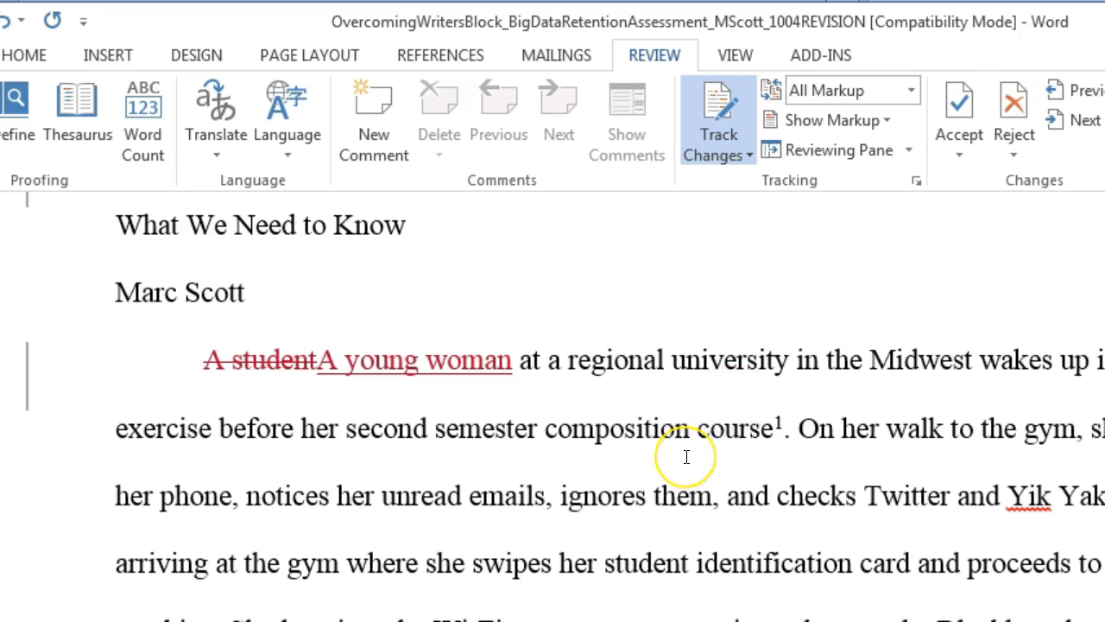
{"action": "scroll", "coordinate": [685, 455], "scroll_direction": "up", "scroll_amount": 2}
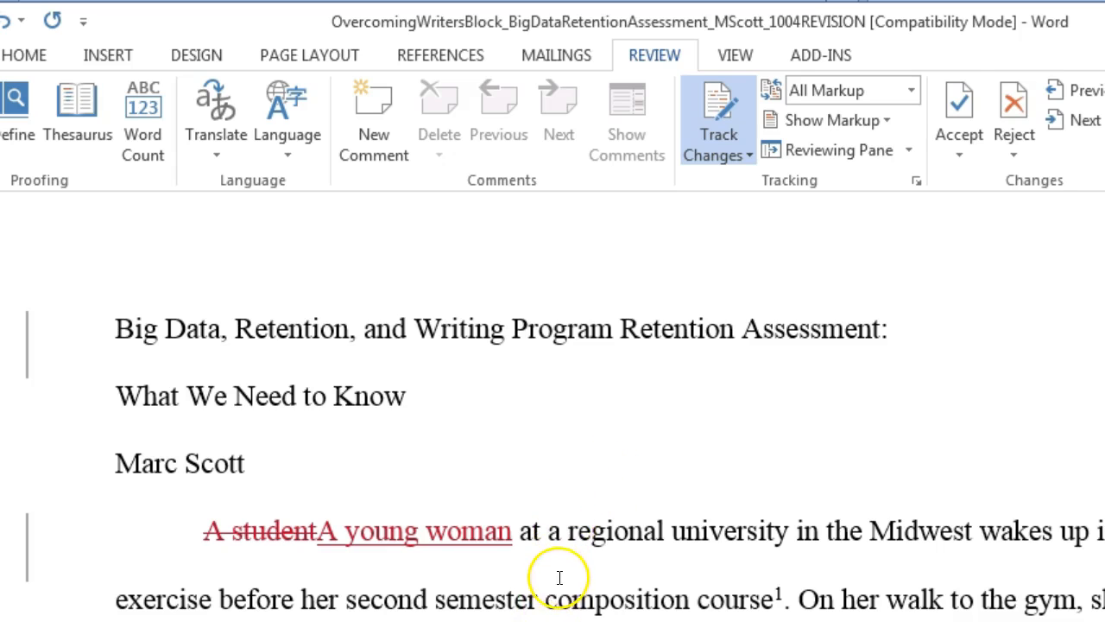
{"action": "scroll", "coordinate": [567, 567], "scroll_direction": "down", "scroll_amount": 1}
{"action": "left_click", "coordinate": [707, 135]}
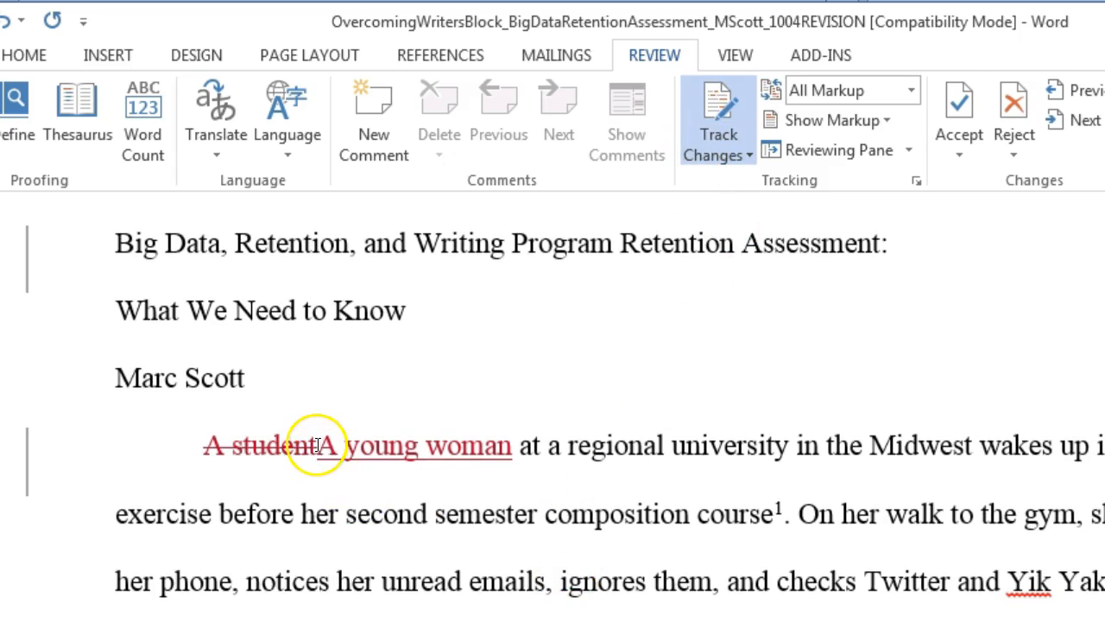
{"action": "mouse_move", "coordinate": [317, 450]}
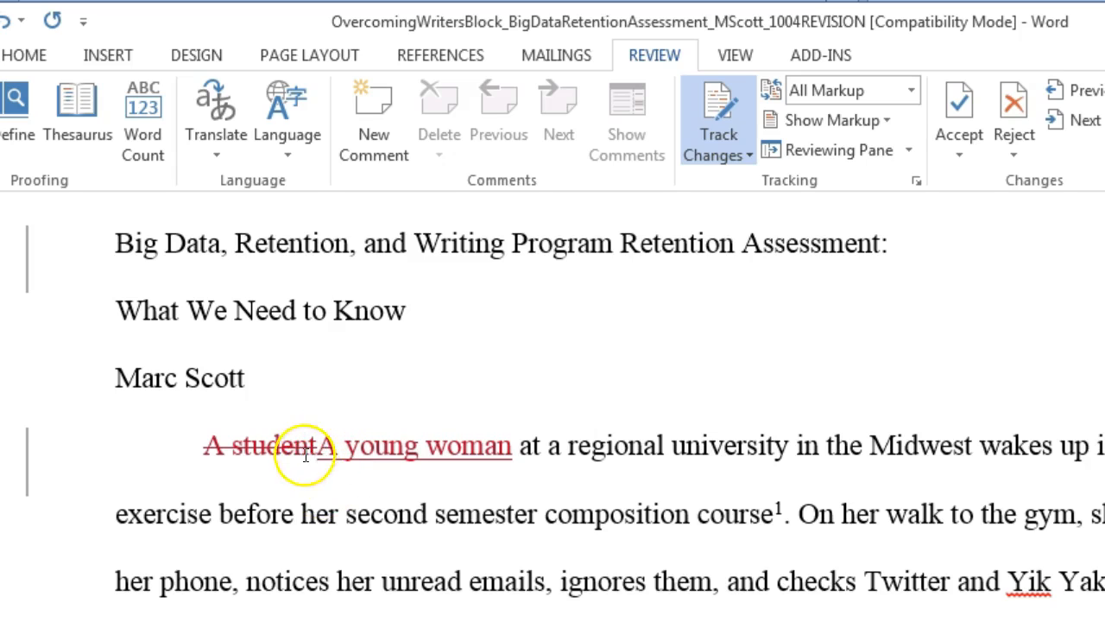
{"action": "left_click", "coordinate": [213, 446]}
{"action": "left_click_drag", "start_coordinate": [213, 445], "coordinate": [479, 458]}
{"action": "left_click", "coordinate": [355, 478]}
{"action": "left_click", "coordinate": [497, 500]}
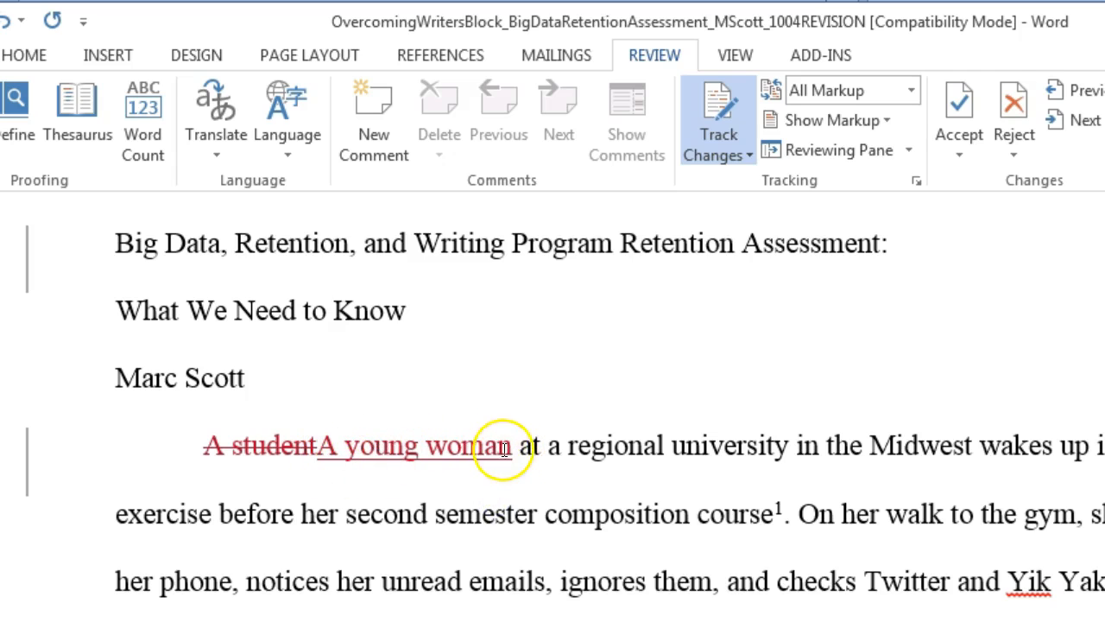
{"action": "left_click", "coordinate": [555, 445]}
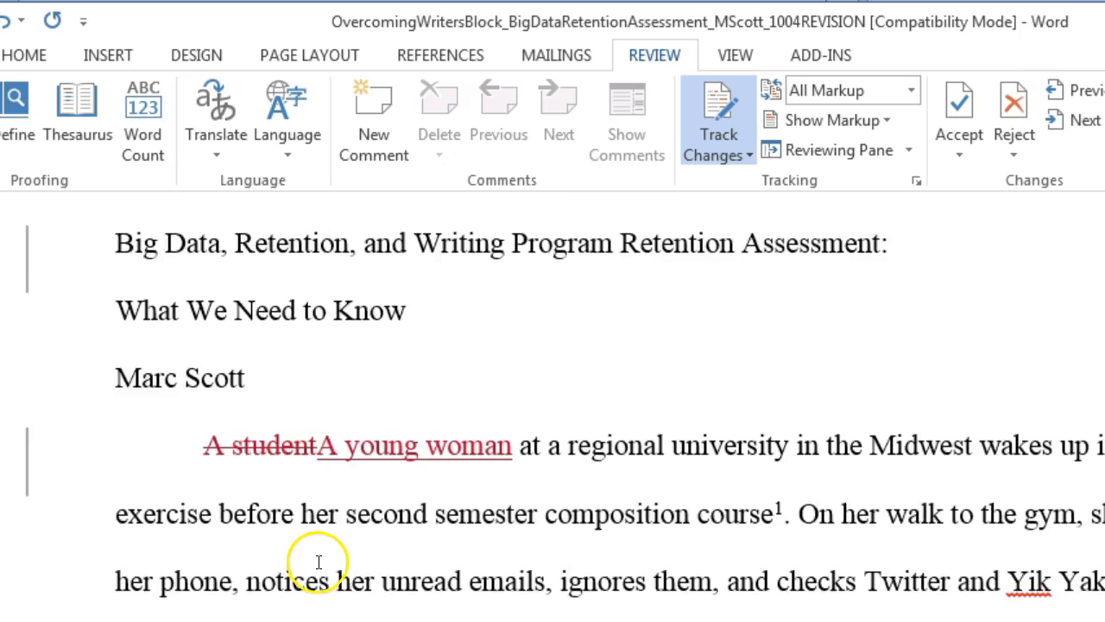
Step: After "On" in the second sentence, insert "the student's walk to the gym," and delete "her walk to the gym," as tracked changes
{"action": "scroll", "coordinate": [316, 561], "scroll_direction": "down", "scroll_amount": 1}
{"action": "left_click", "coordinate": [844, 427]}
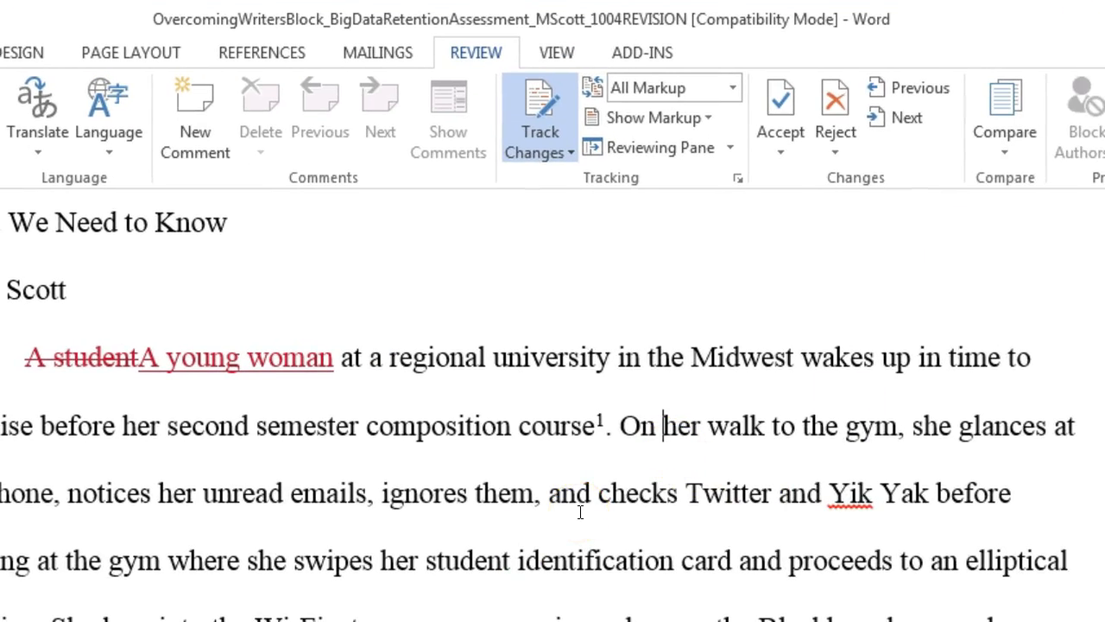
{"action": "type", "text": "the student"}
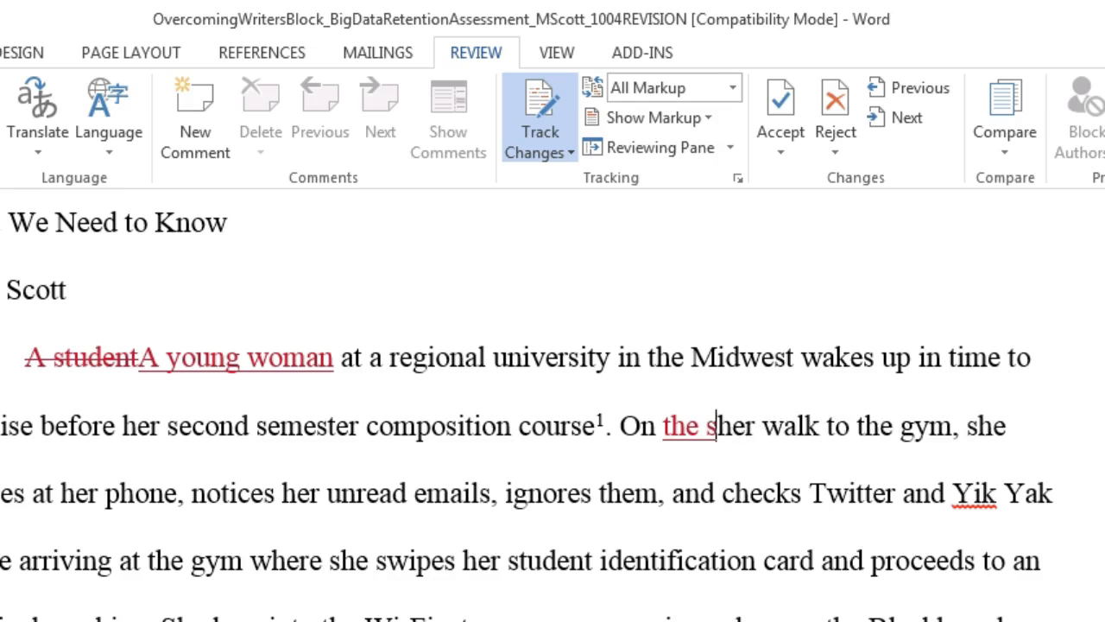
{"action": "type", "text": "'s walk to th"}
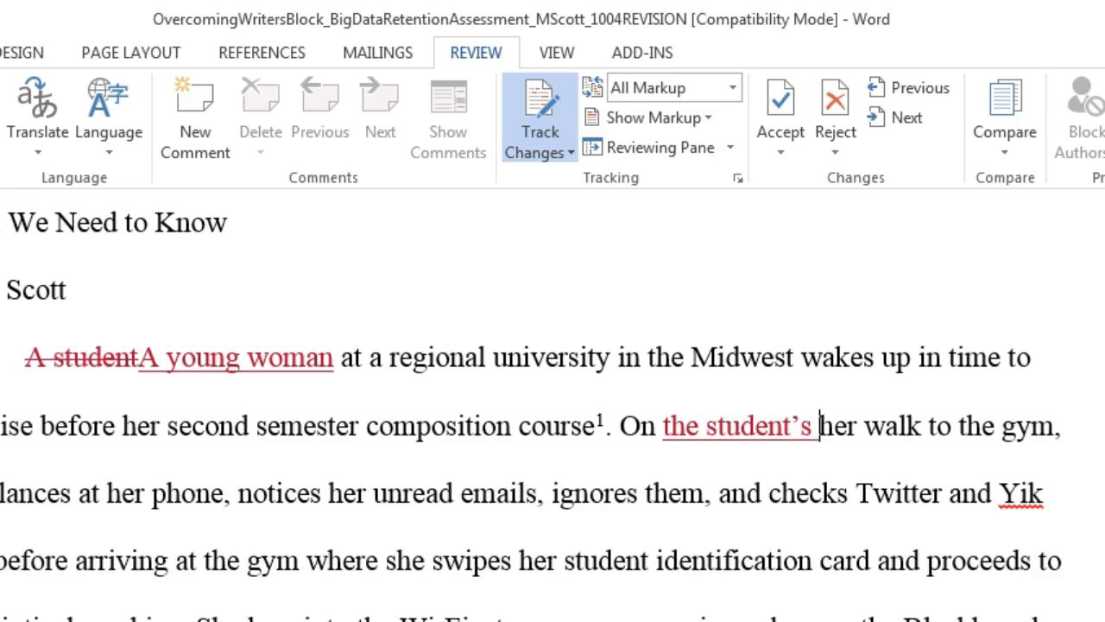
{"action": "type", "text": "e gym,"}
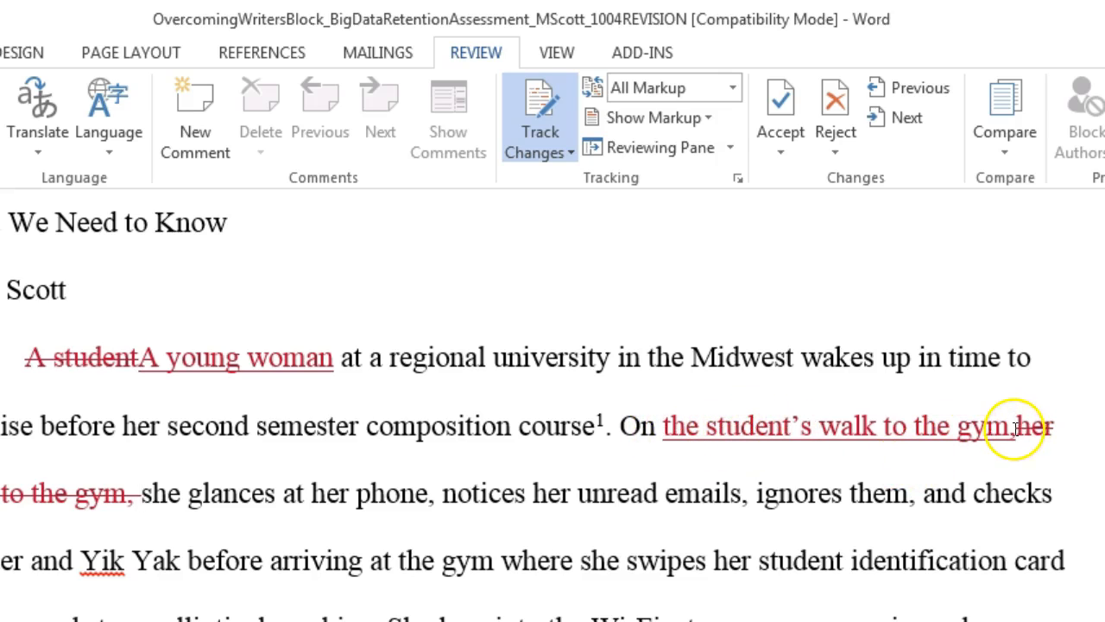
{"action": "left_click_drag", "start_coordinate": [68, 490], "coordinate": [113, 491]}
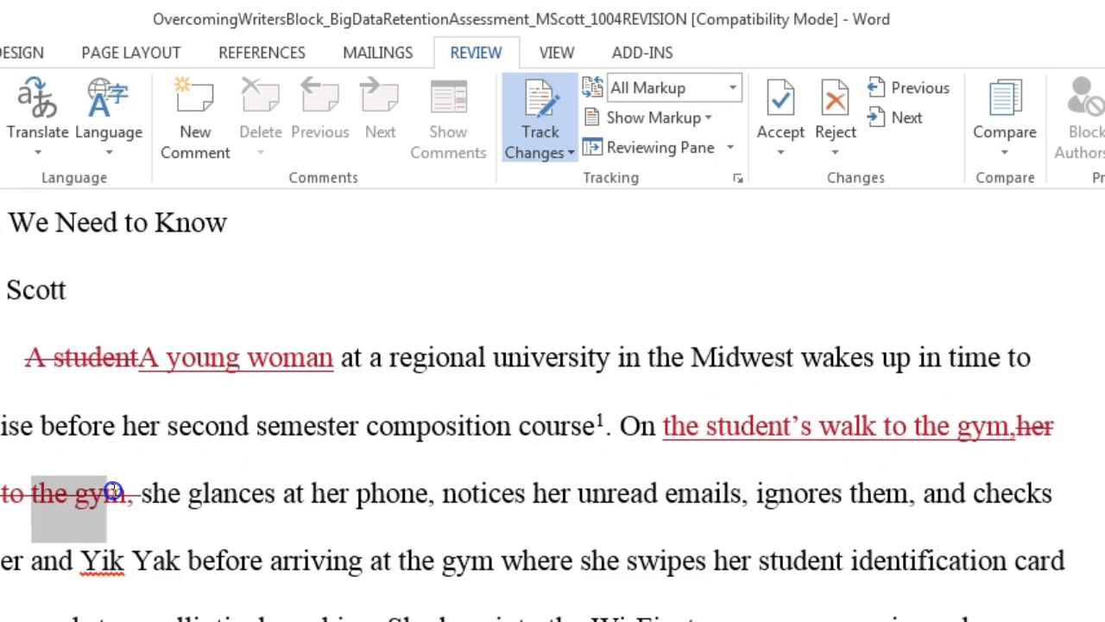
{"action": "left_click", "coordinate": [234, 499]}
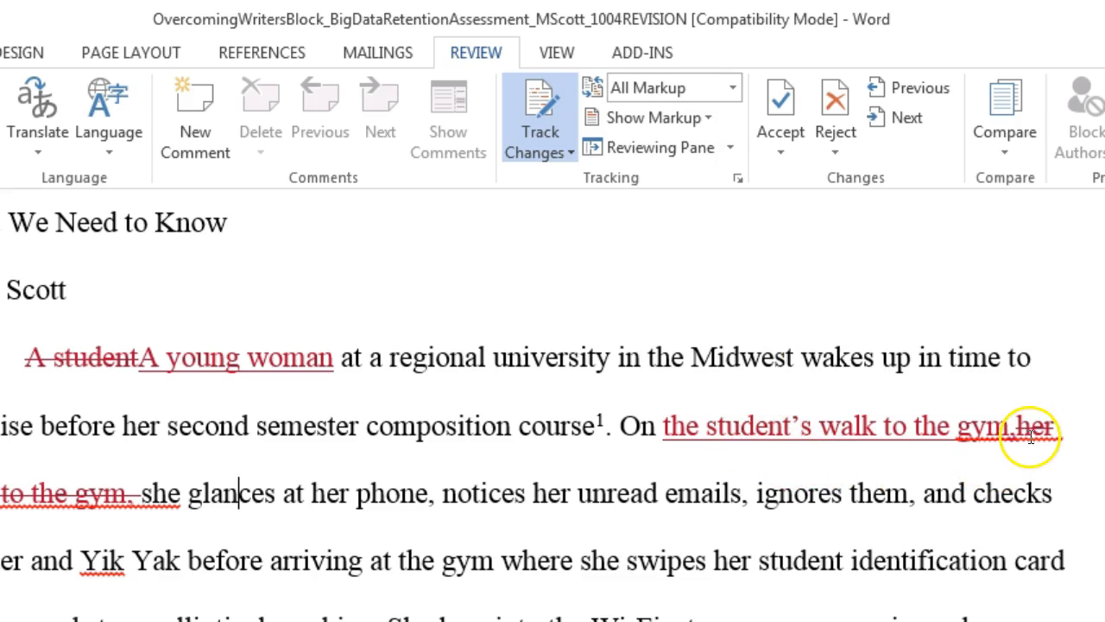
Step: View the revised paragraph in Simple Markup and in No Markup
{"action": "mouse_move", "coordinate": [1027, 441]}
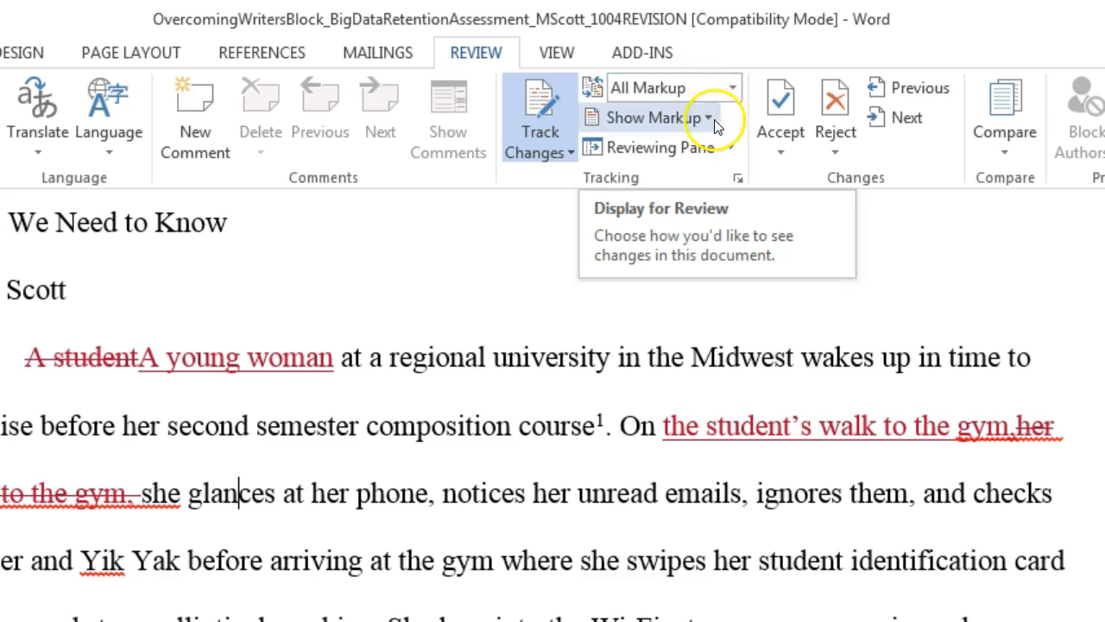
{"action": "left_click", "coordinate": [682, 89]}
{"action": "left_click", "coordinate": [704, 93]}
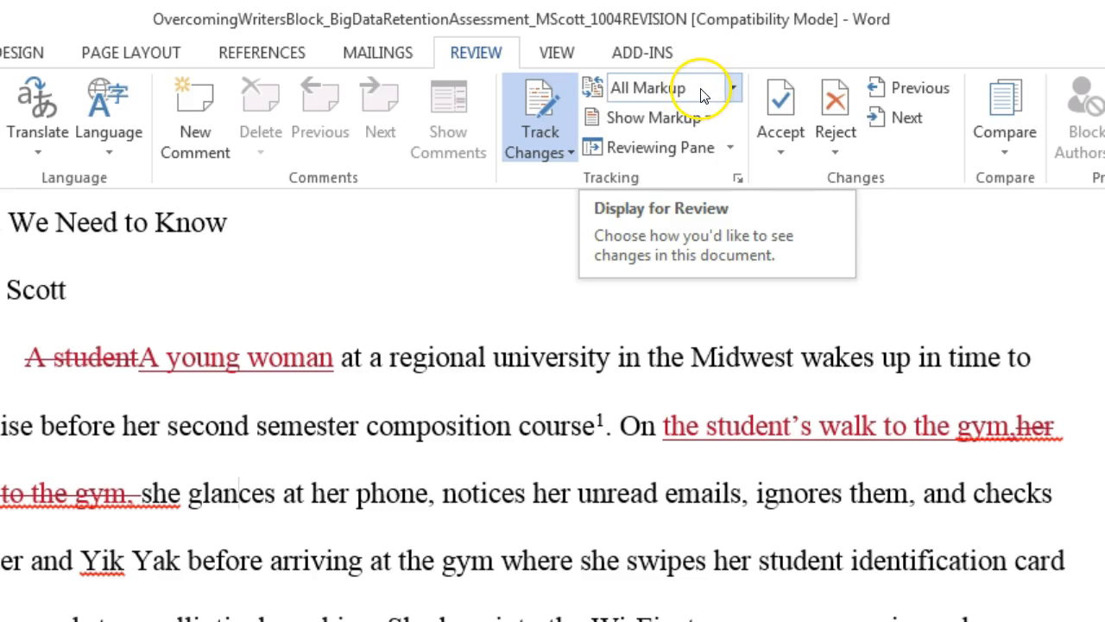
{"action": "left_click", "coordinate": [658, 95]}
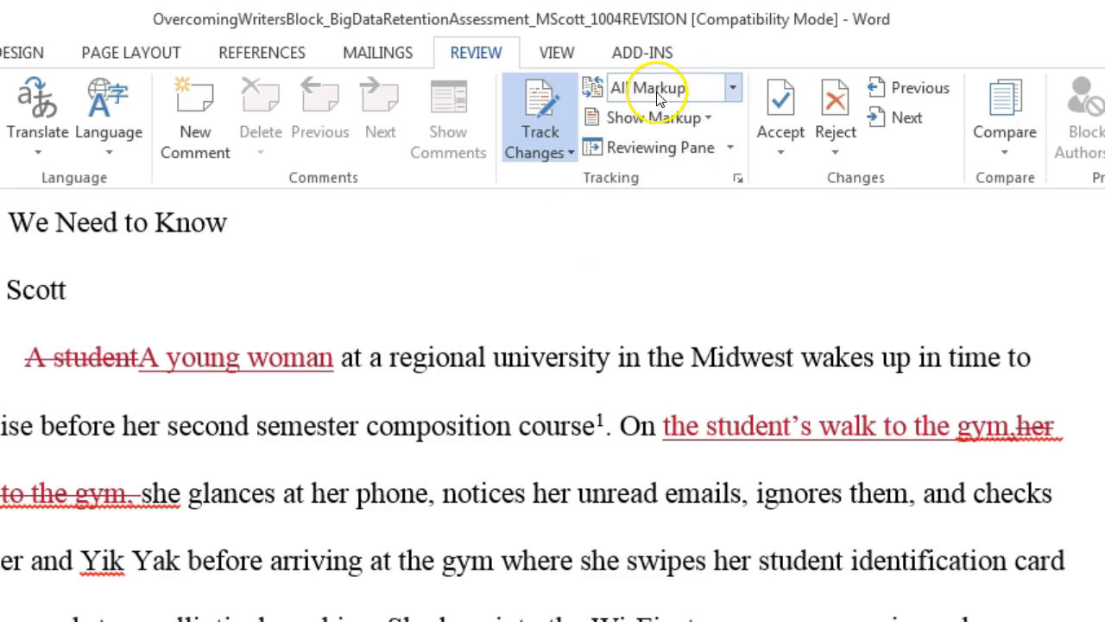
{"action": "left_click", "coordinate": [658, 94]}
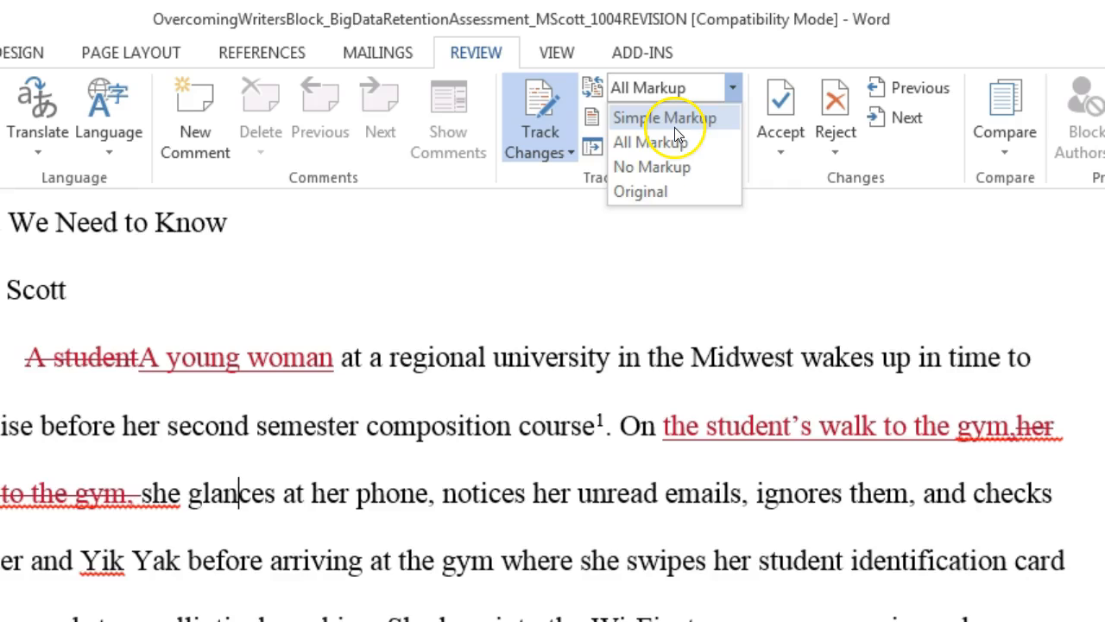
{"action": "left_click", "coordinate": [675, 128]}
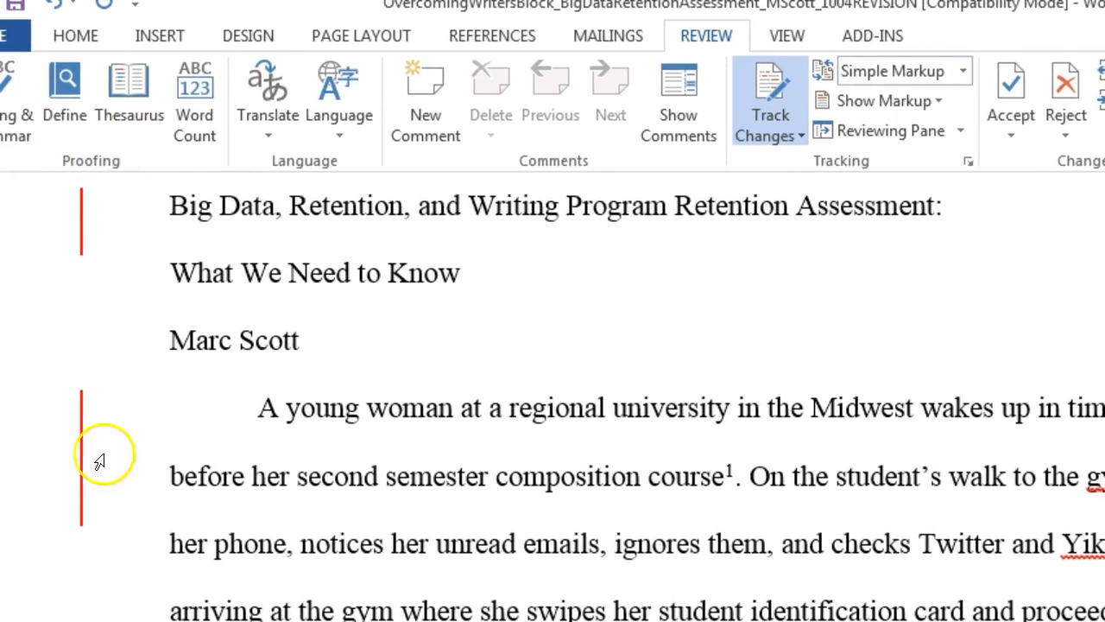
{"action": "left_click", "coordinate": [913, 72]}
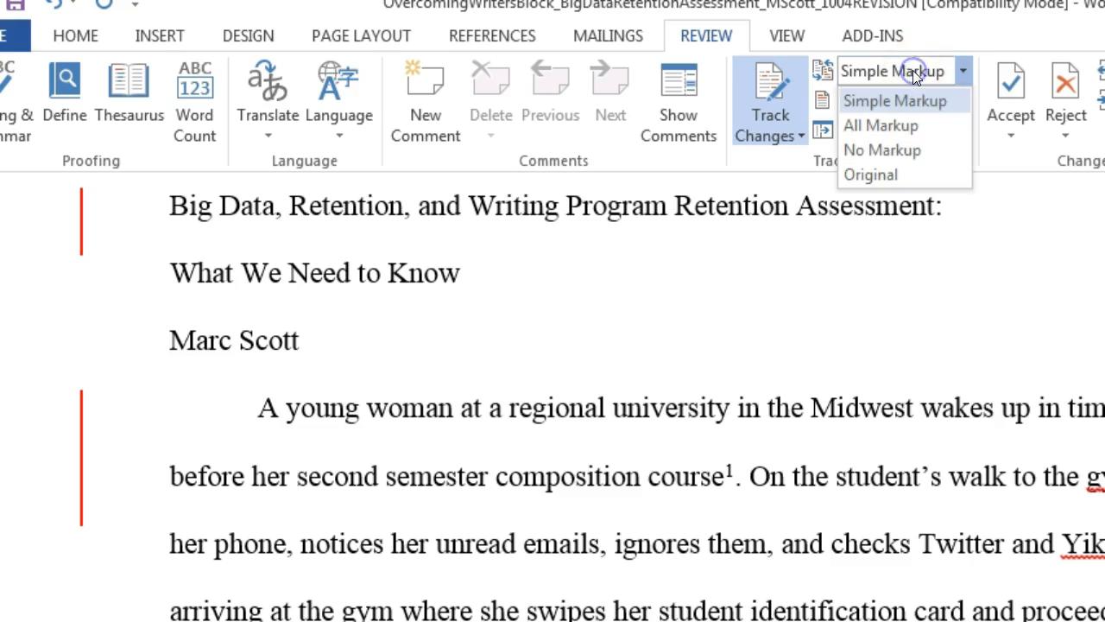
{"action": "left_click", "coordinate": [923, 149]}
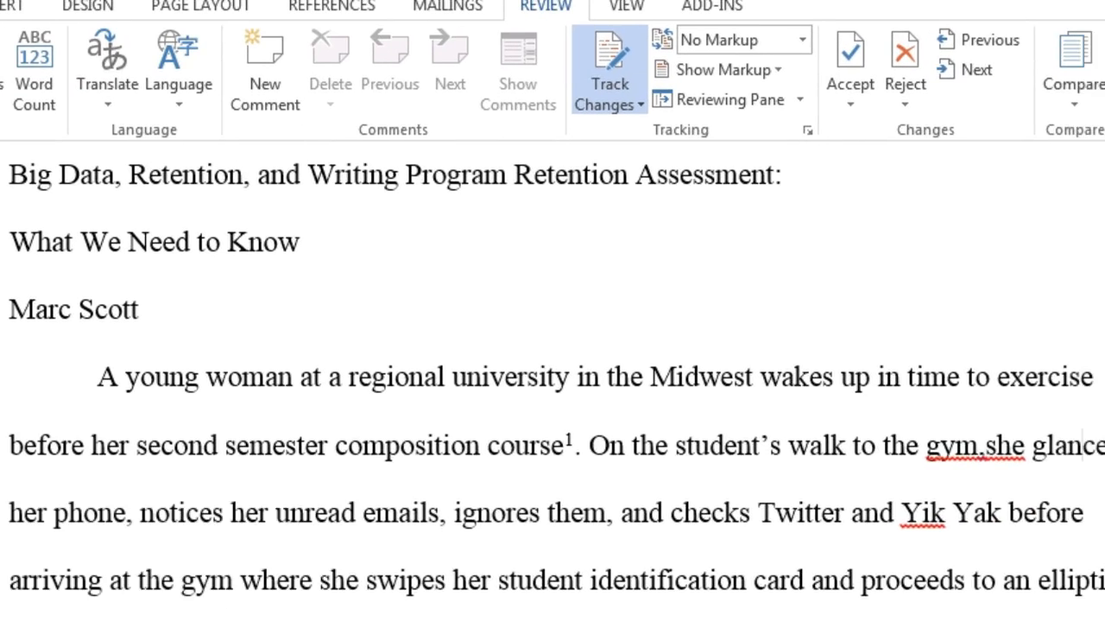
Step: Add the missing space between "gym," and "she", and set the review display to All Markup
{"action": "left_click", "coordinate": [987, 448]}
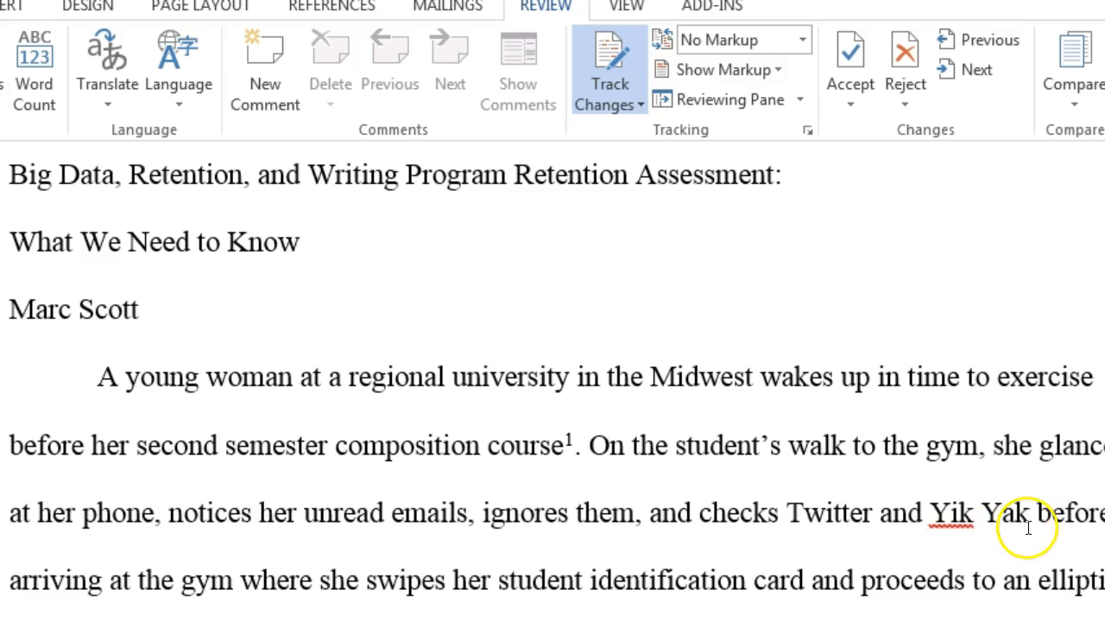
{"action": "left_click", "coordinate": [734, 39]}
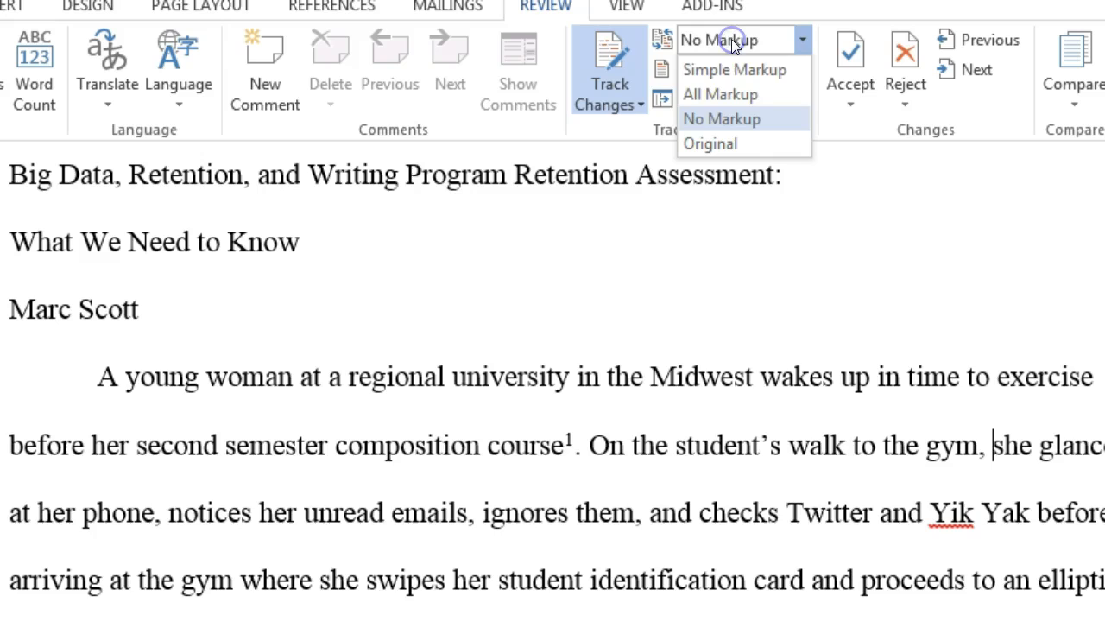
{"action": "left_click", "coordinate": [730, 94]}
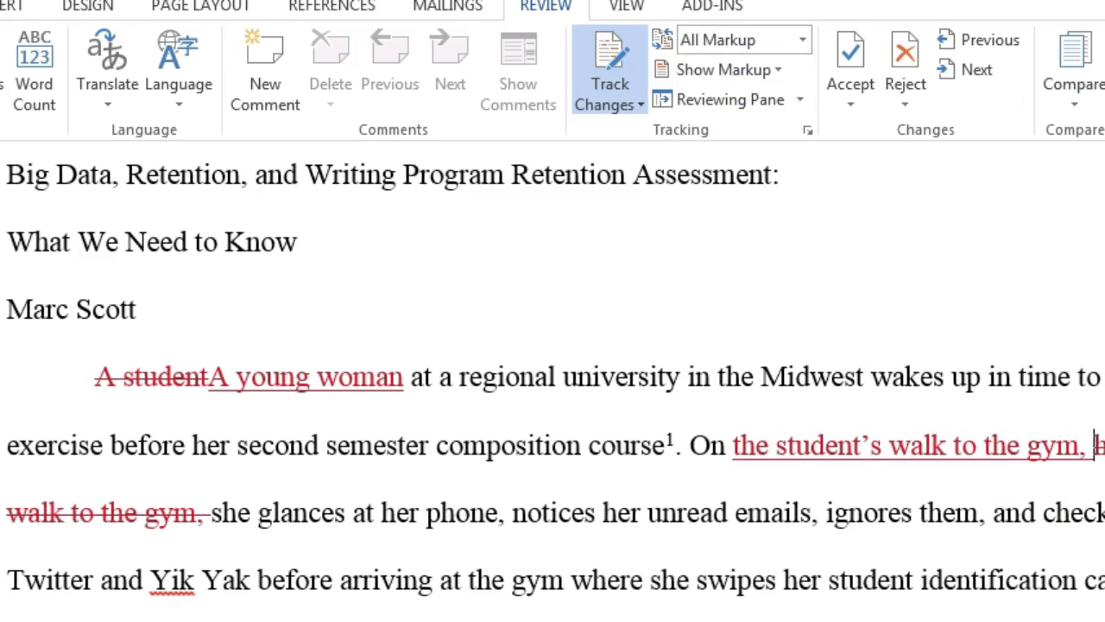
Step: Select the space after the inserted "gym," and compare the paragraph in No Markup and in All Markup
{"action": "left_click_drag", "start_coordinate": [923, 455], "coordinate": [930, 455]}
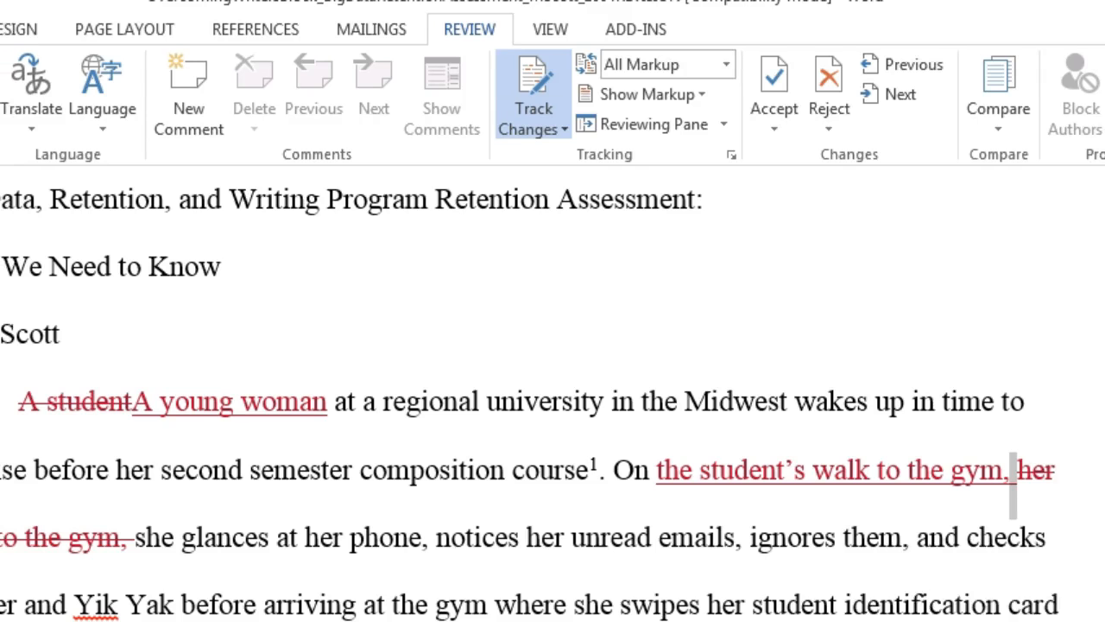
{"action": "left_click", "coordinate": [678, 79]}
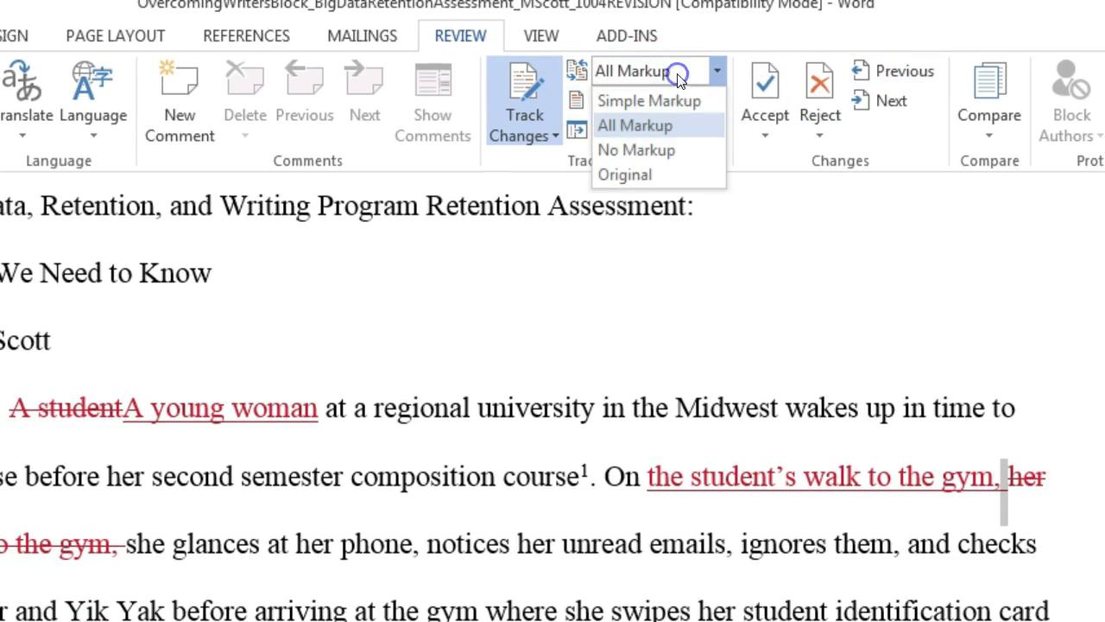
{"action": "left_click", "coordinate": [680, 143]}
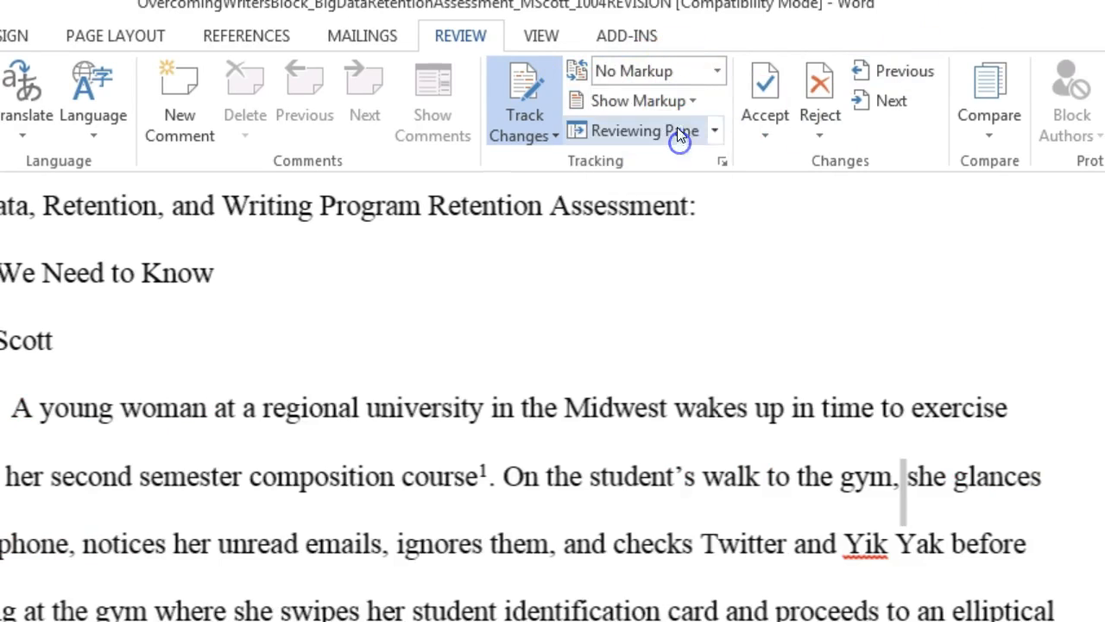
{"action": "left_click", "coordinate": [682, 71]}
{"action": "left_click", "coordinate": [669, 125]}
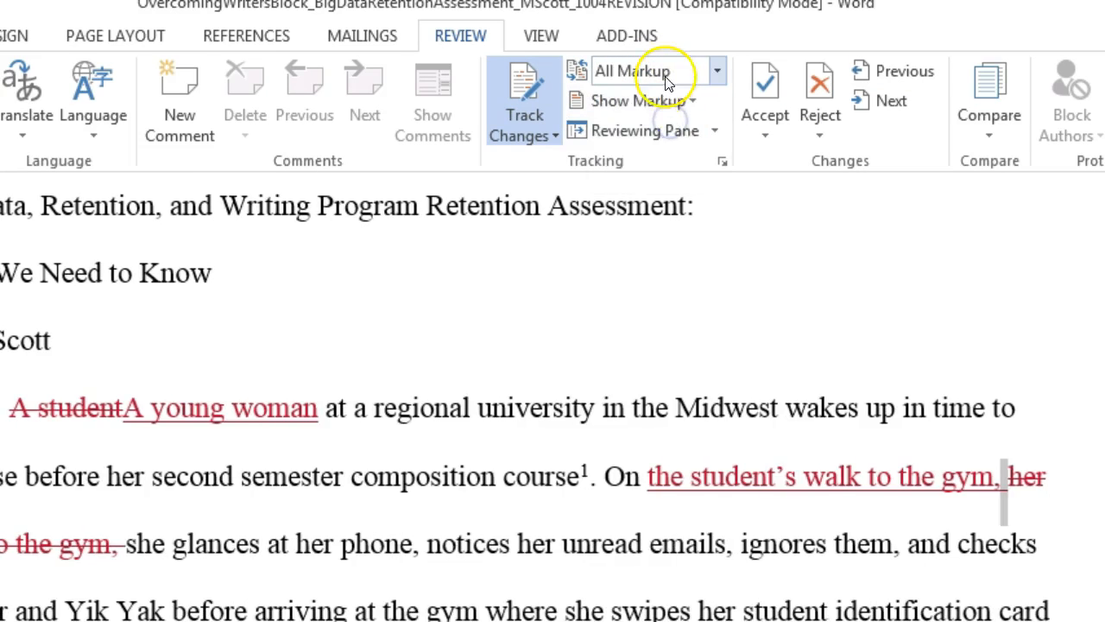
Step: Set the review display to Simple Markup and open the Track Changes options
{"action": "left_click", "coordinate": [659, 71]}
{"action": "left_click", "coordinate": [667, 95]}
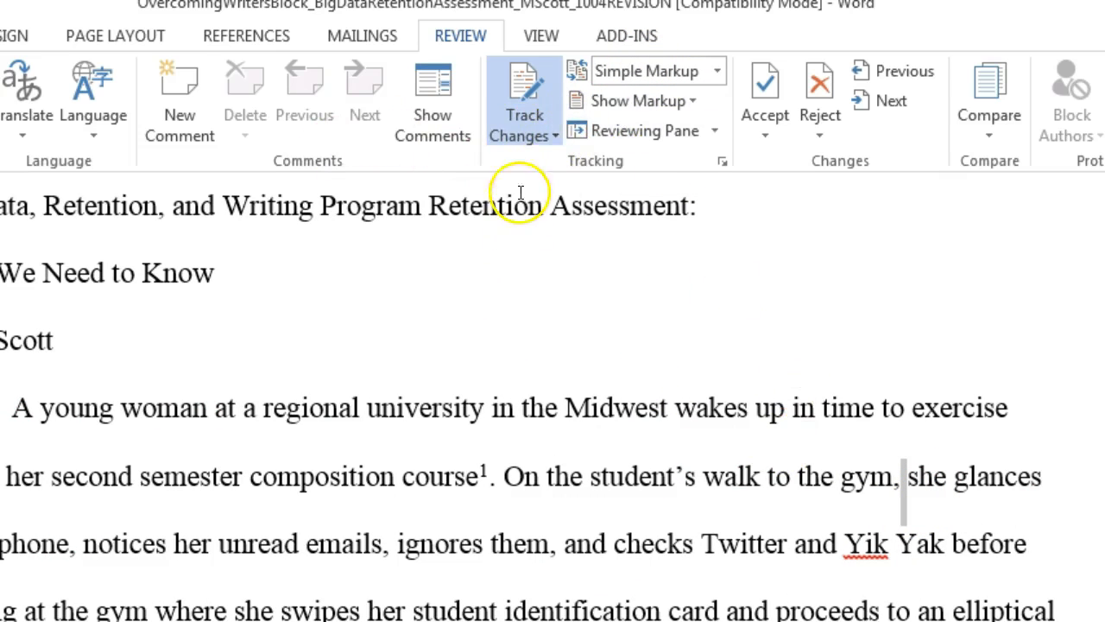
{"action": "left_click", "coordinate": [524, 136]}
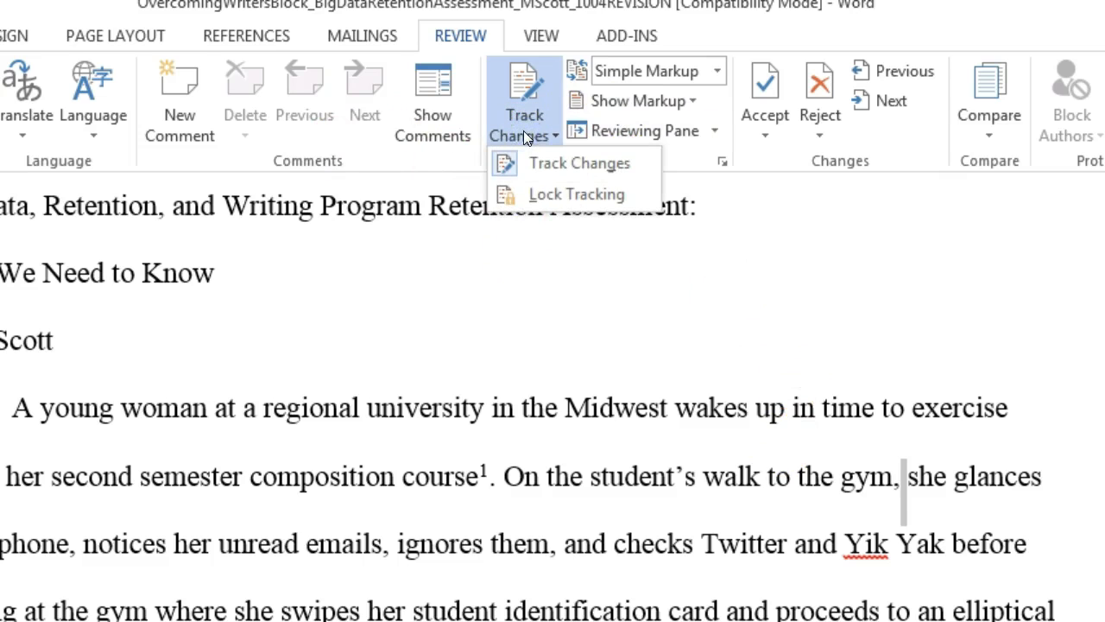